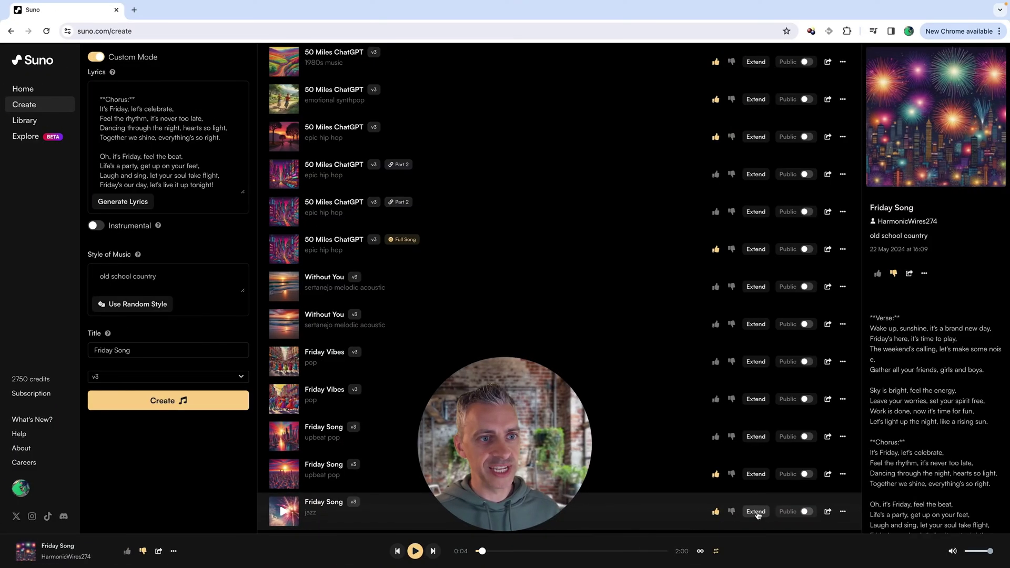
- Extend the jazz Friday Song from 2:00 with a pasted new verse, keeping model v3
{"action": "left_click", "coordinate": [756, 512]}
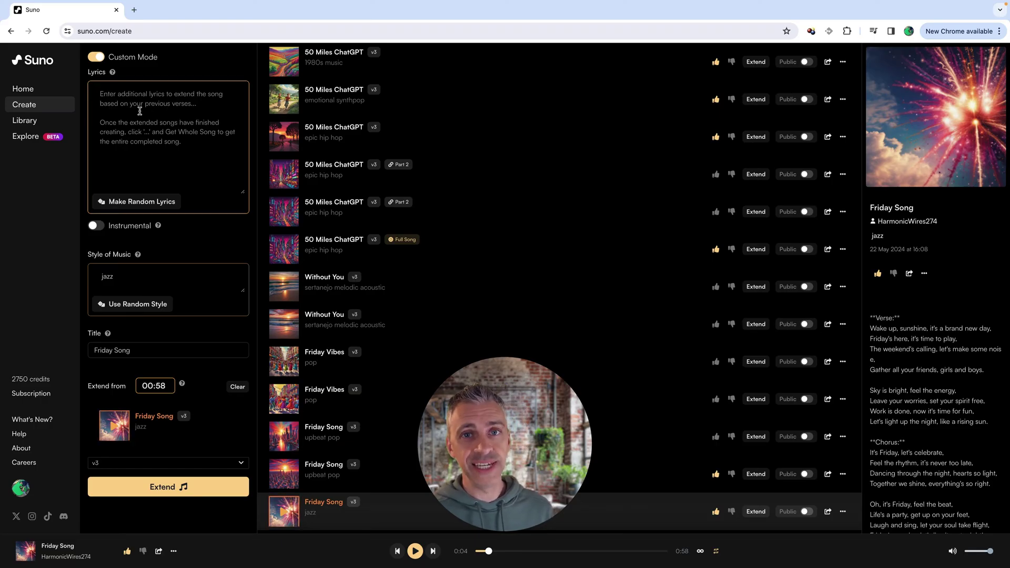
{"action": "key", "text": "ctrl+v"}
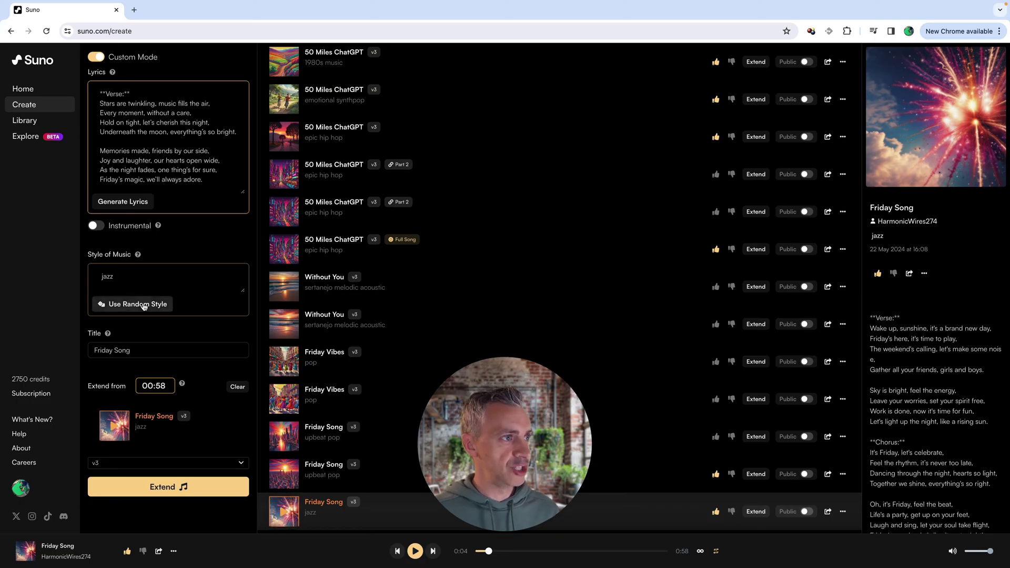
{"action": "left_click", "coordinate": [152, 386]}
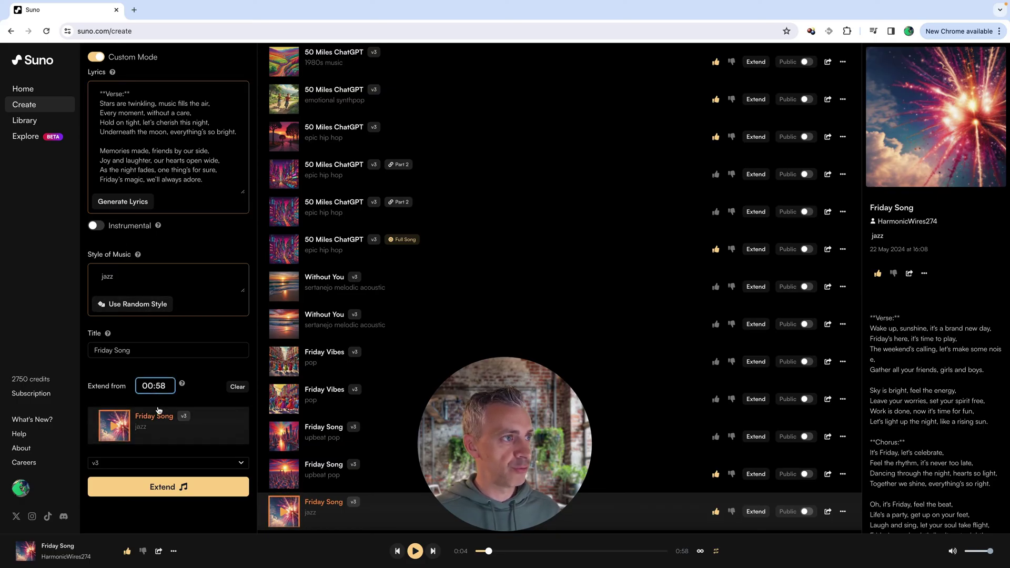
{"action": "key", "text": "BackSpace"}
{"action": "type", "text": "2:"}
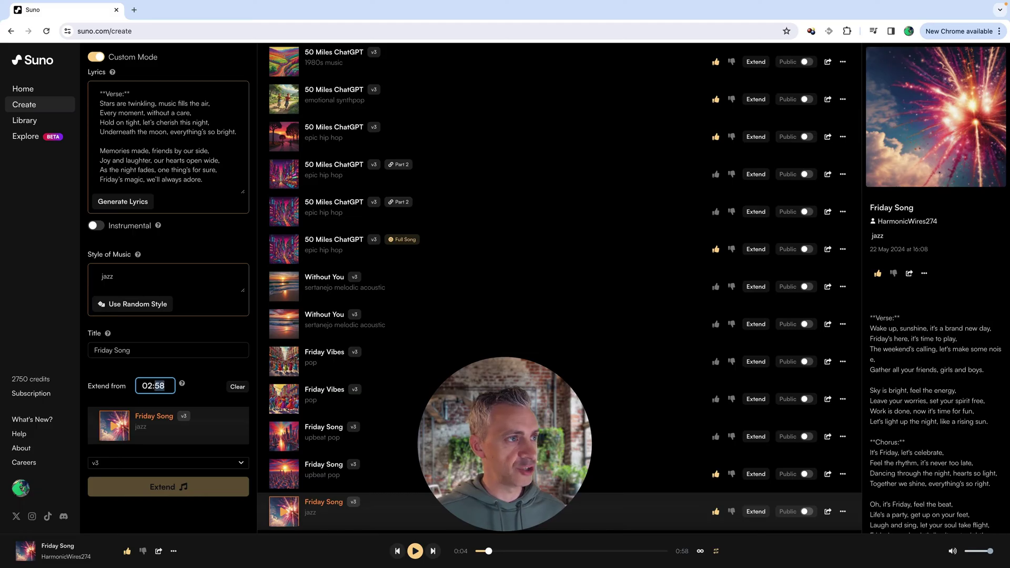
{"action": "type", "text": "00"}
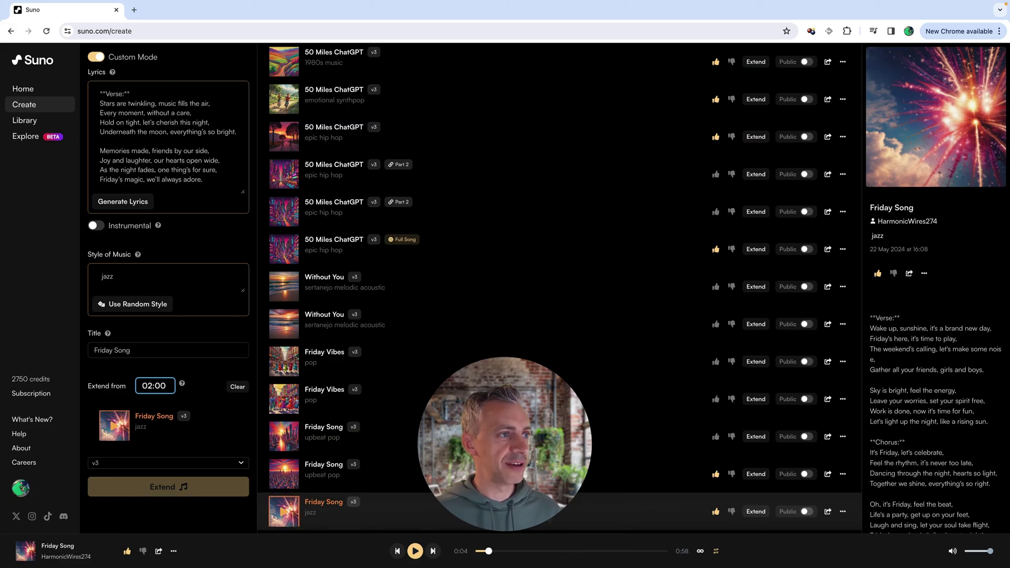
{"action": "left_click", "coordinate": [189, 463]}
{"action": "left_click", "coordinate": [189, 463]}
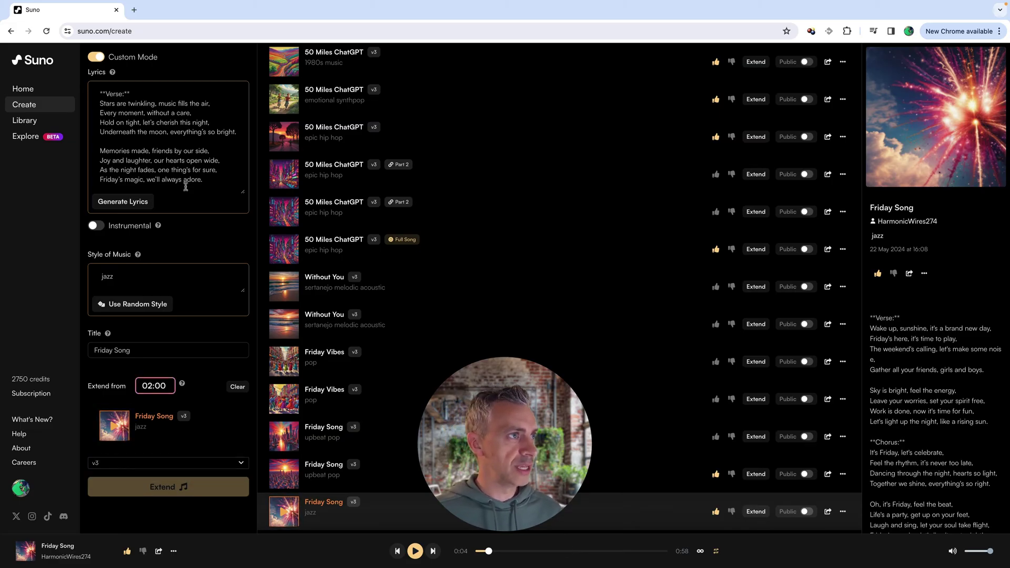
{"action": "left_click", "coordinate": [755, 512]}
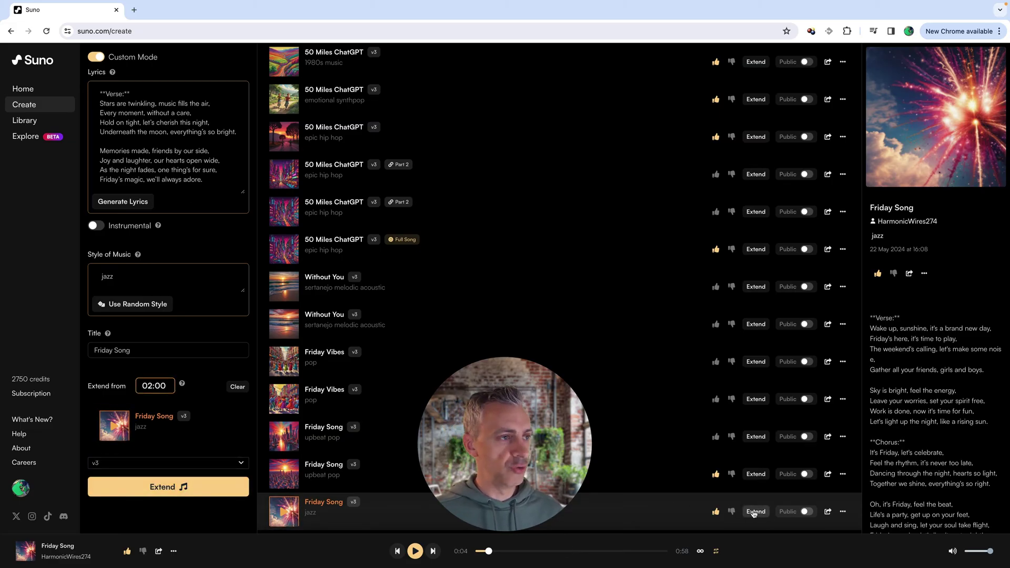
- Generate the 02:00 extension, then play and pause the first Friday Song Part 2 clip
{"action": "left_click", "coordinate": [212, 487]}
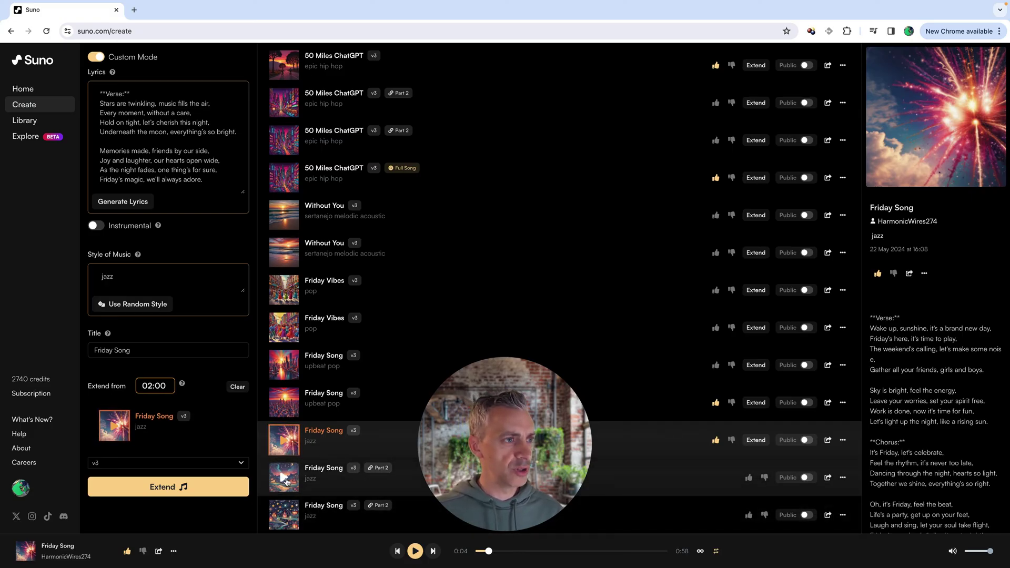
{"action": "left_click", "coordinate": [284, 479]}
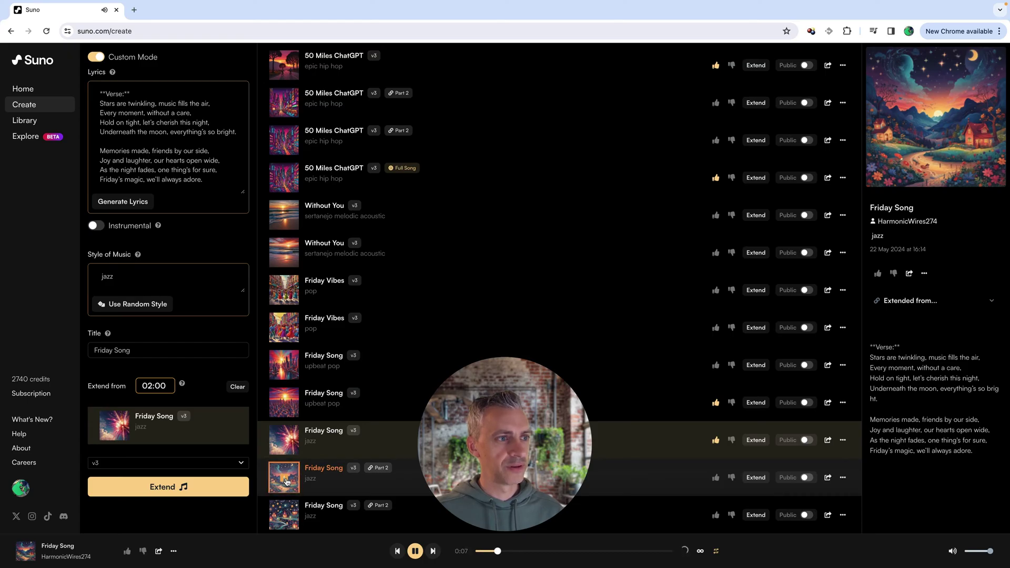
{"action": "left_click", "coordinate": [286, 483]}
- Preview the second Part 2 clip and skip ahead to near the end
{"action": "left_click", "coordinate": [284, 514]}
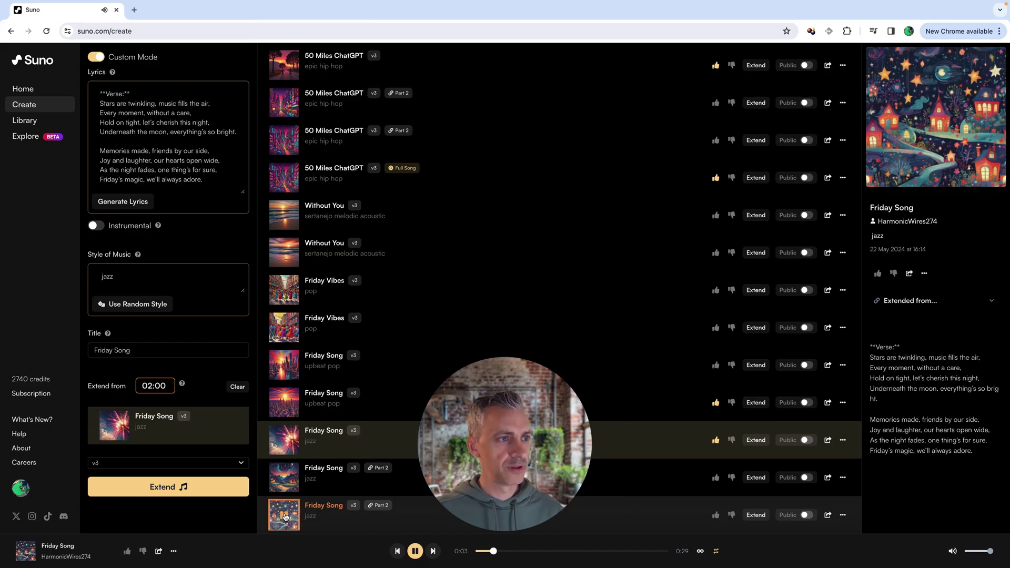
{"action": "left_click", "coordinate": [284, 518]}
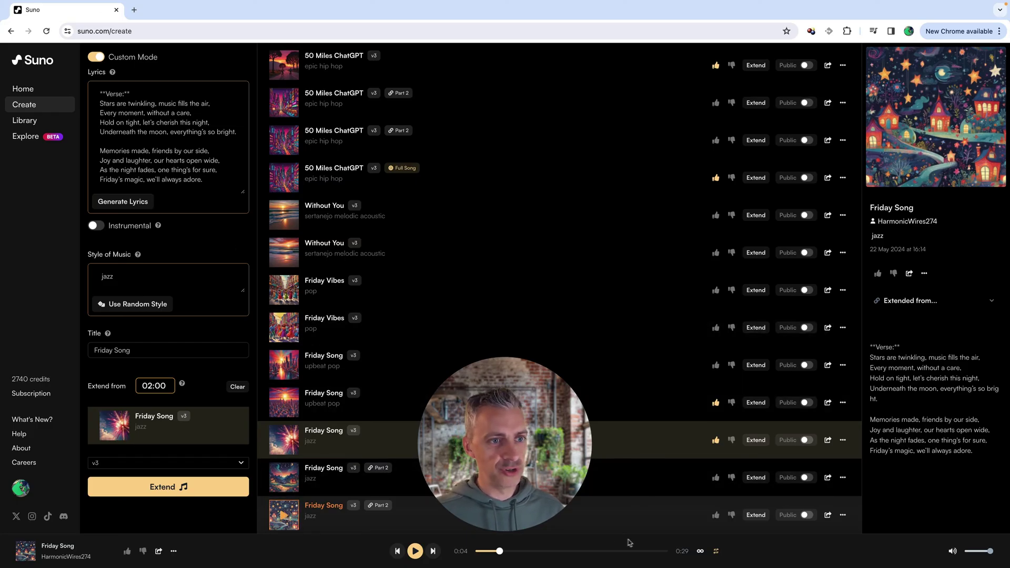
{"action": "left_click", "coordinate": [637, 551]}
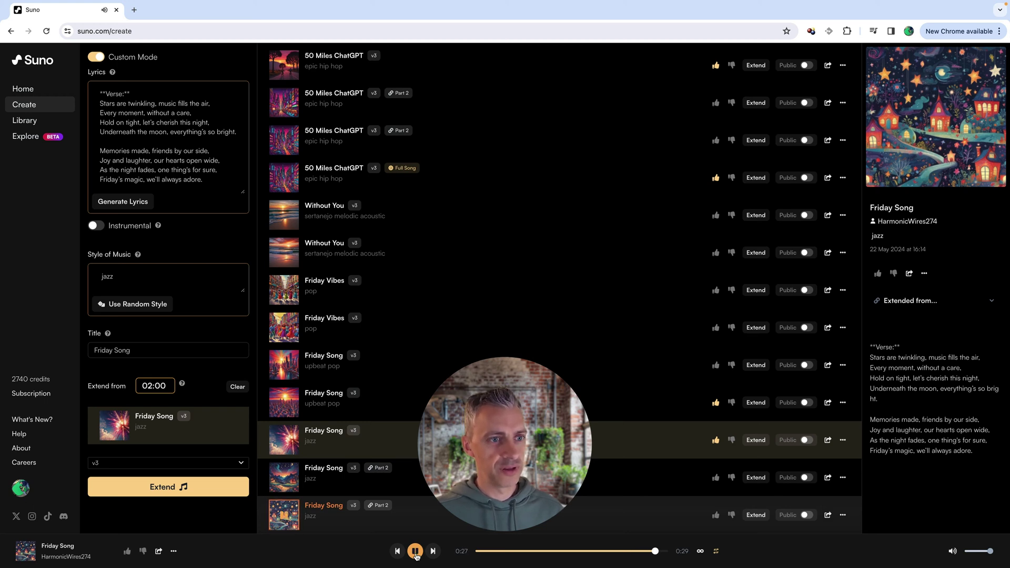
- Jump near the end of the first Part 2 clip, then select the last Part 2 clip
{"action": "left_click", "coordinate": [284, 480]}
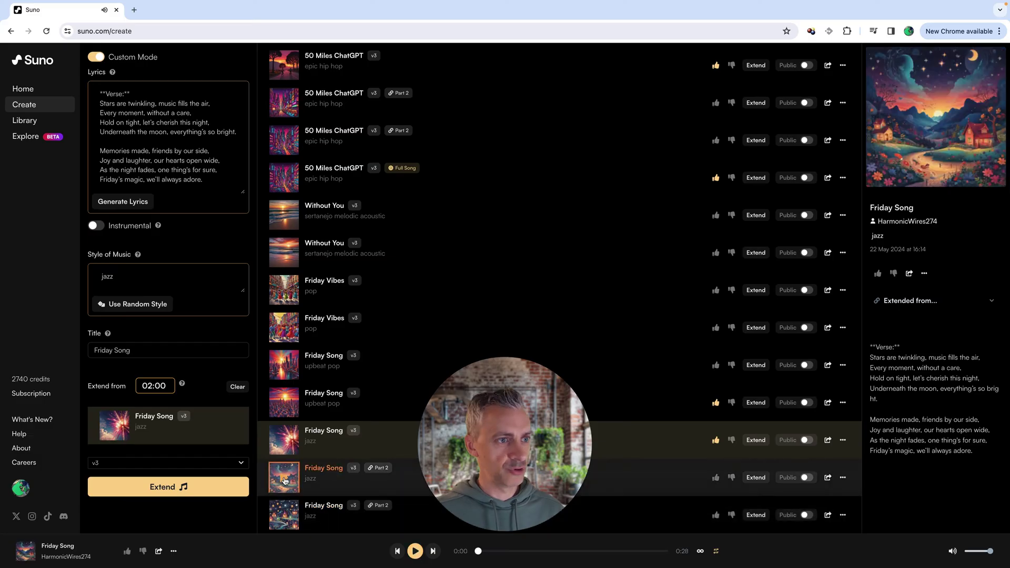
{"action": "left_click", "coordinate": [643, 552]}
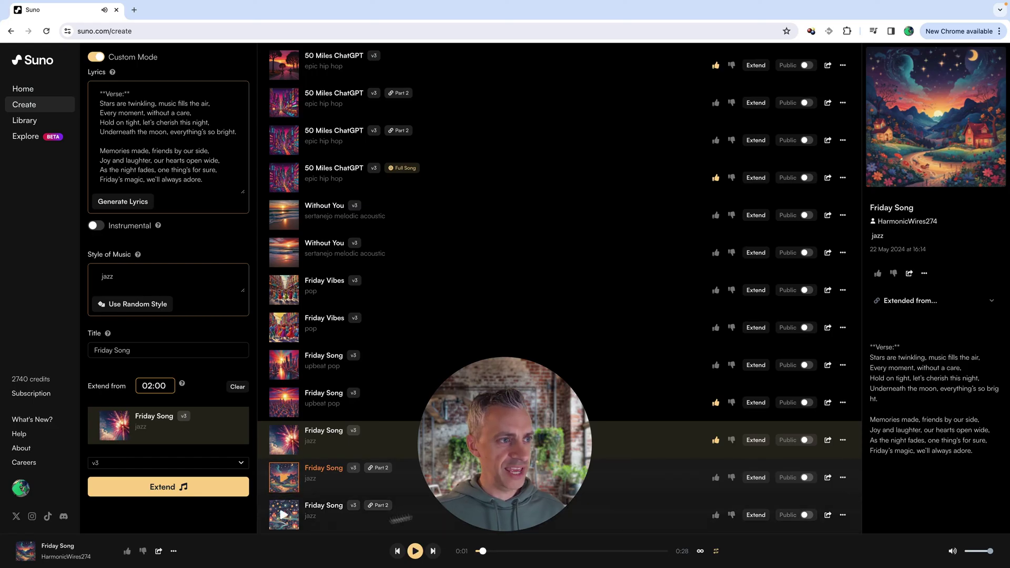
{"action": "left_click", "coordinate": [439, 509]}
- Extend the second Part 2 clip from 00:29 as an instrumental, with the old lyrics cleared
{"action": "left_click", "coordinate": [756, 515]}
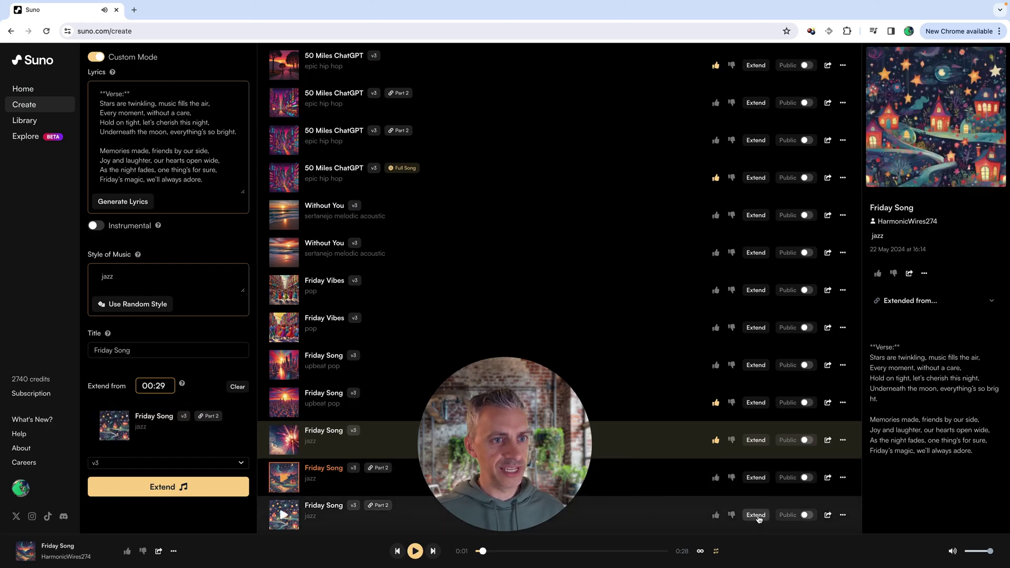
{"action": "double_click", "coordinate": [161, 179]}
{"action": "key", "text": "ctrl+a"}
{"action": "key", "text": "BackSpace"}
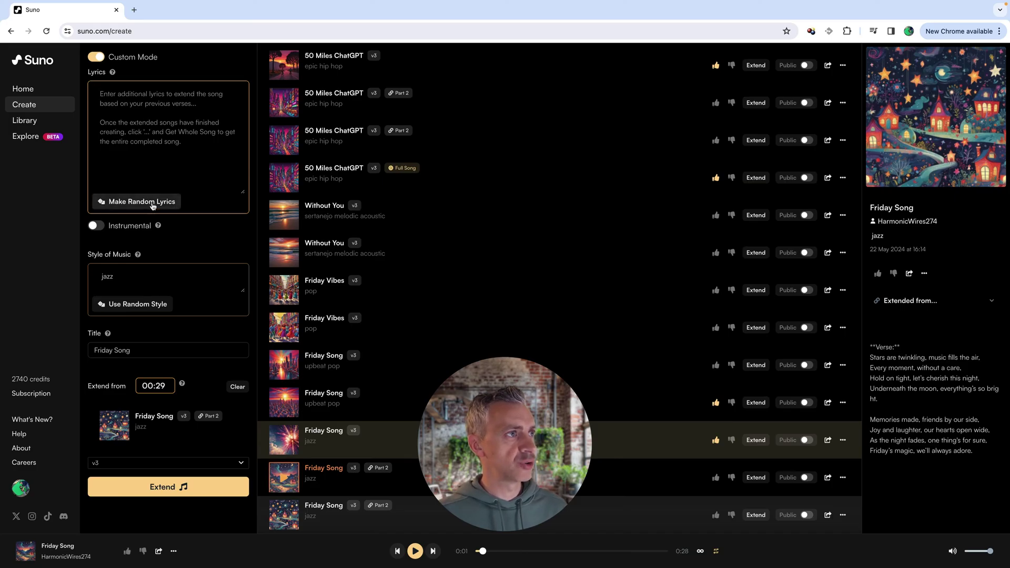
{"action": "left_click", "coordinate": [99, 225]}
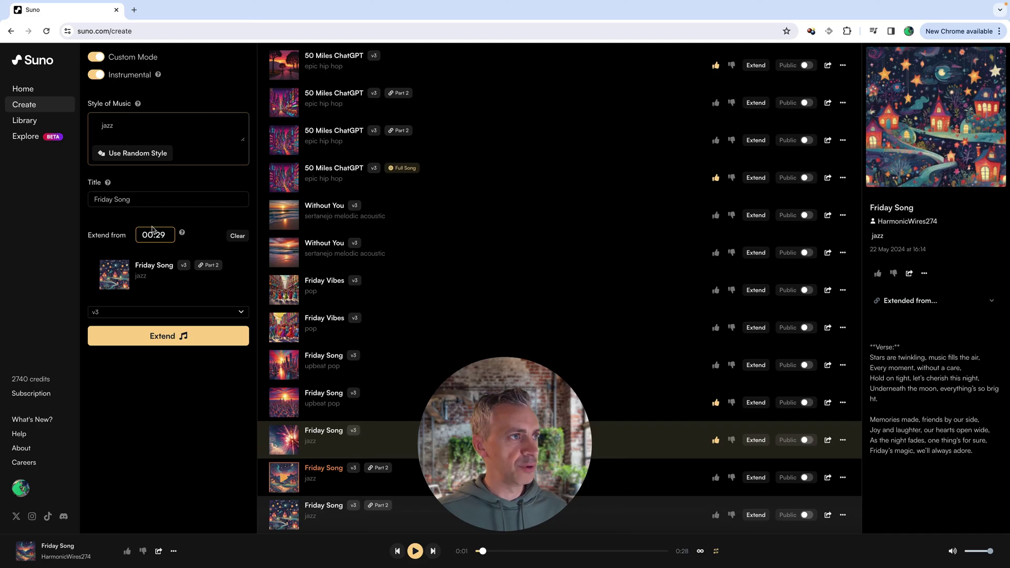
{"action": "left_click", "coordinate": [179, 344]}
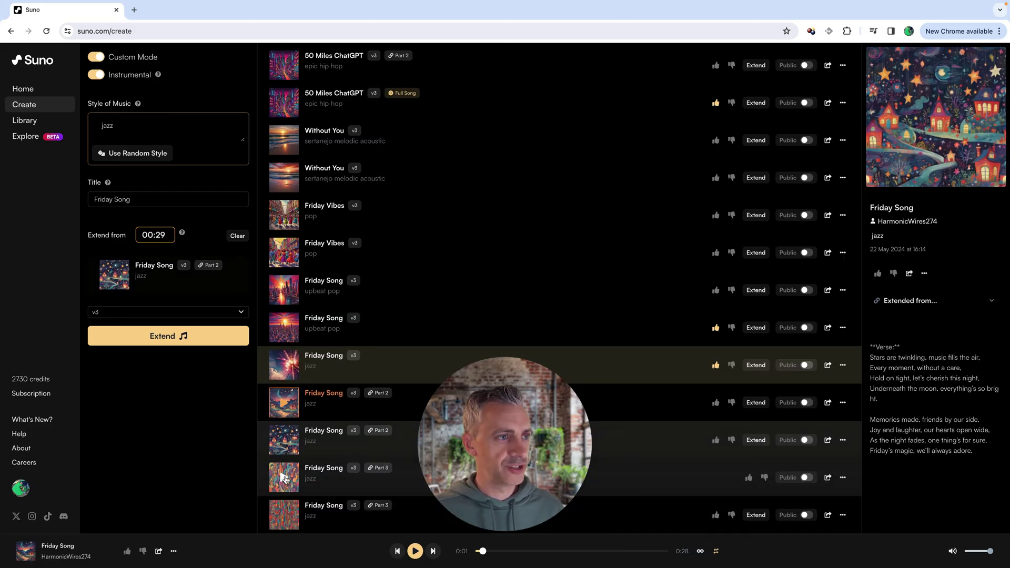
- Play and pause each Part 3 take, leaving the second paused at 0:10
{"action": "left_click", "coordinate": [284, 479]}
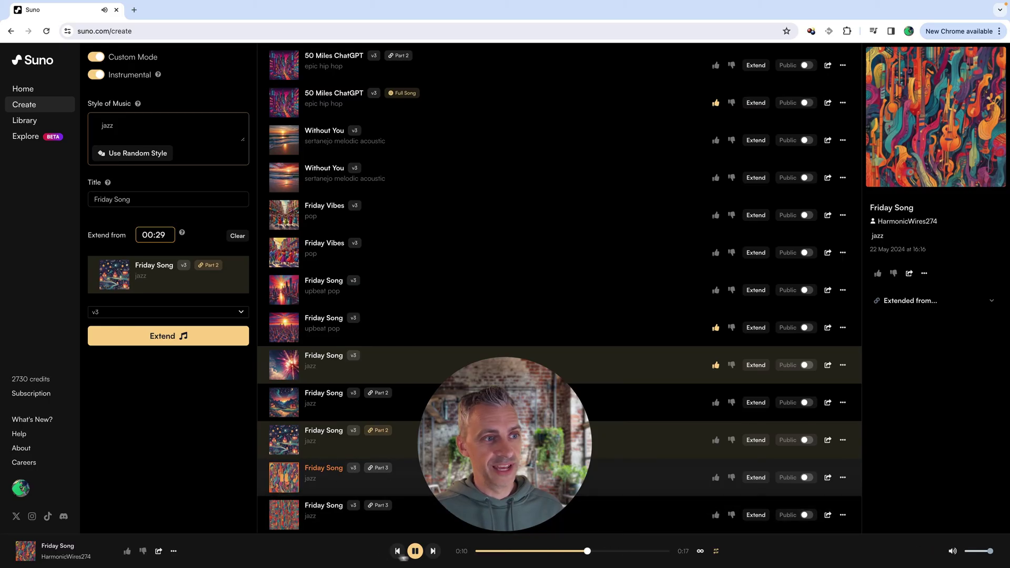
{"action": "left_click", "coordinate": [414, 552]}
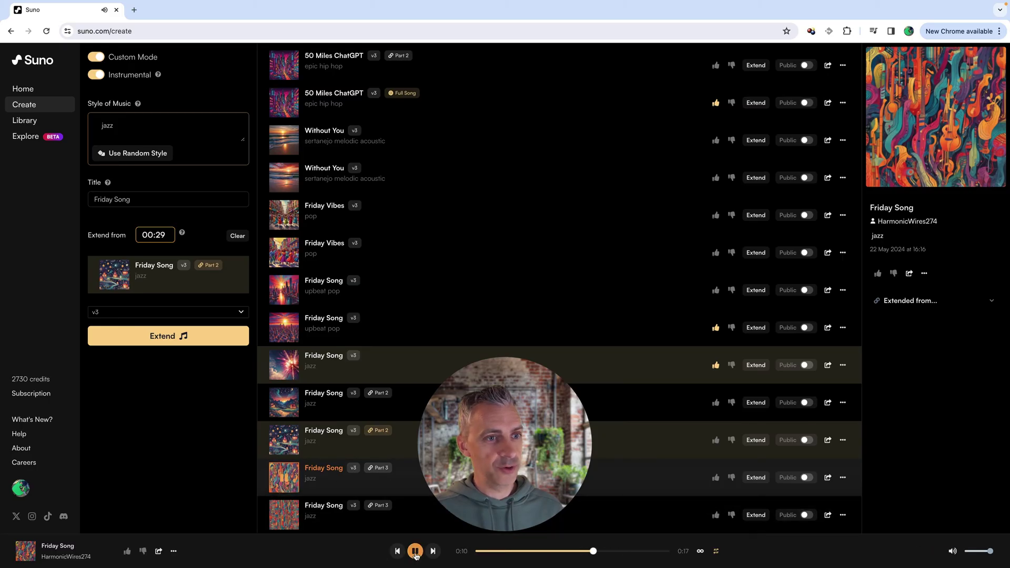
{"action": "left_click", "coordinate": [284, 517]}
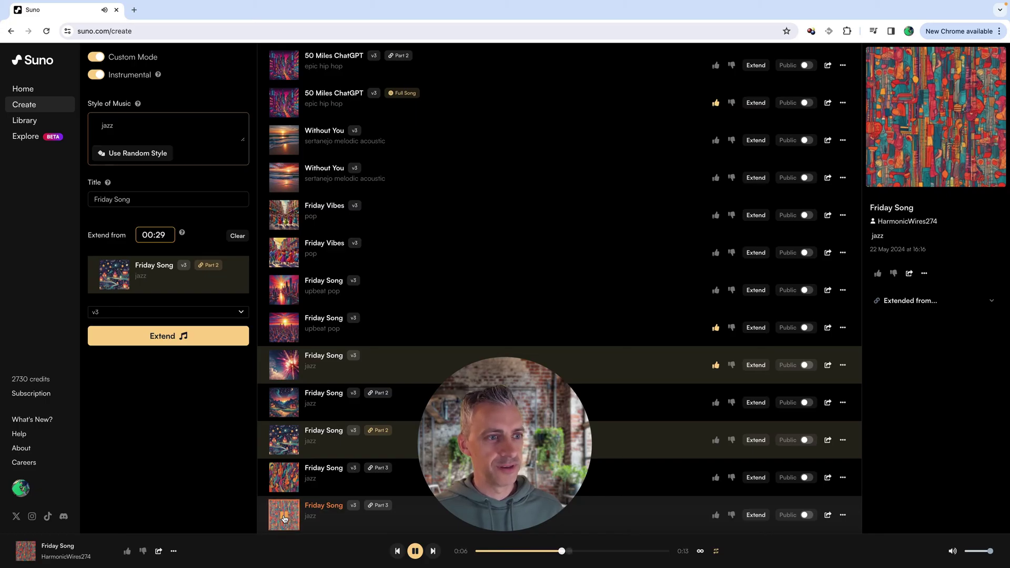
{"action": "left_click", "coordinate": [413, 552]}
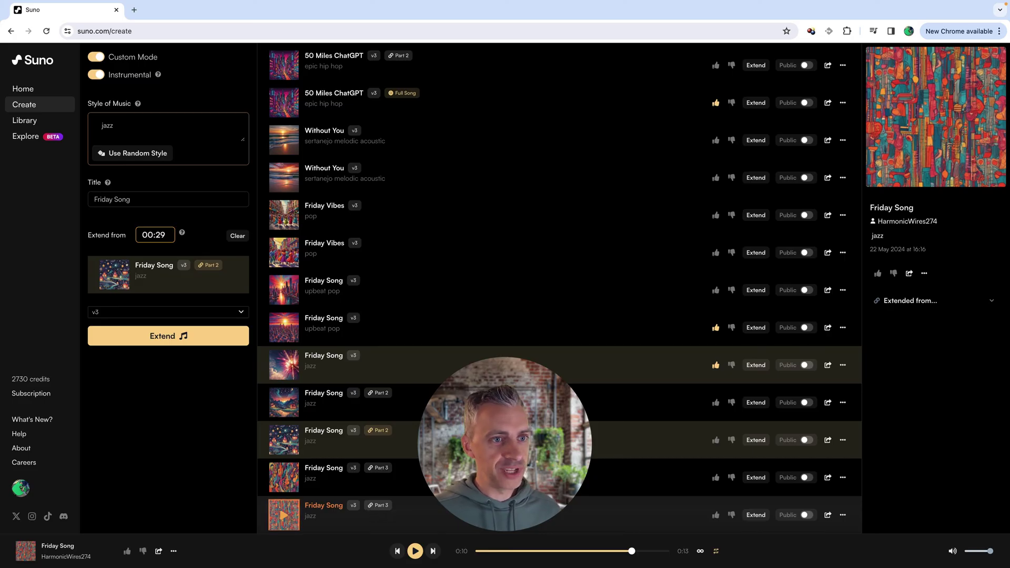
- Like the second Part 3 take, copy its link, and merge all parts with Get Whole Song
{"action": "left_click", "coordinate": [716, 515]}
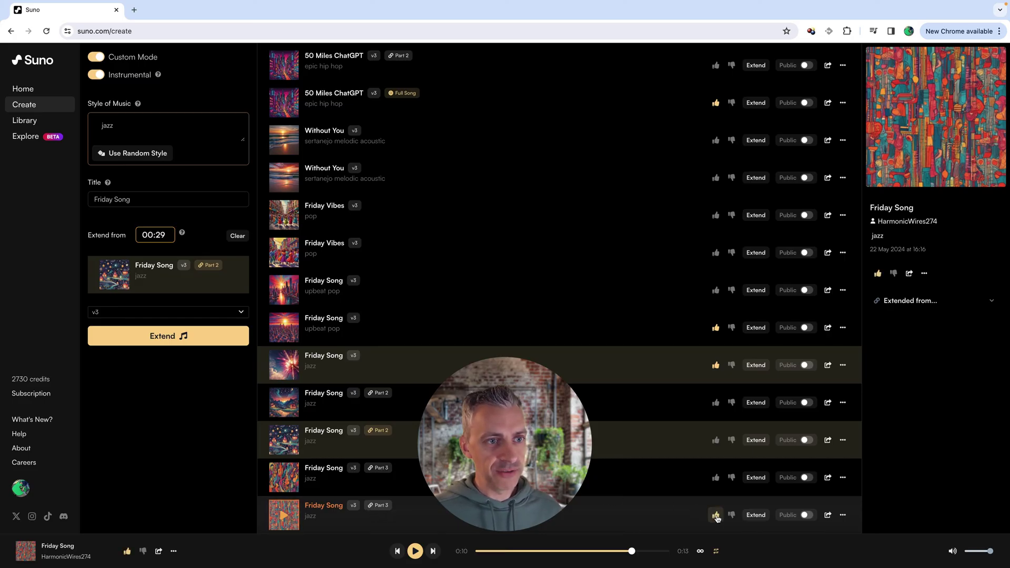
{"action": "left_click", "coordinate": [827, 515]}
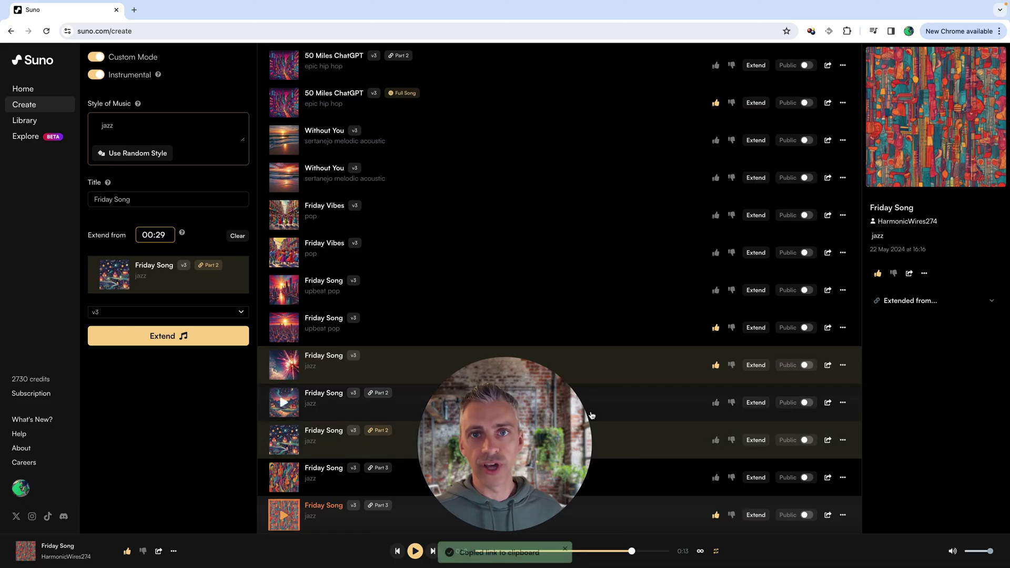
{"action": "left_click", "coordinate": [843, 515]}
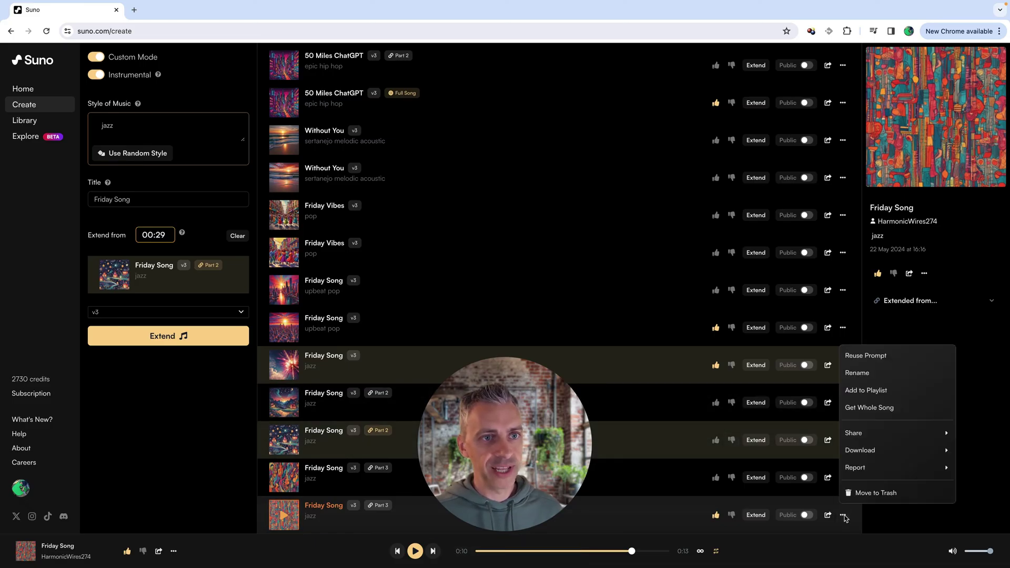
{"action": "left_click", "coordinate": [876, 409]}
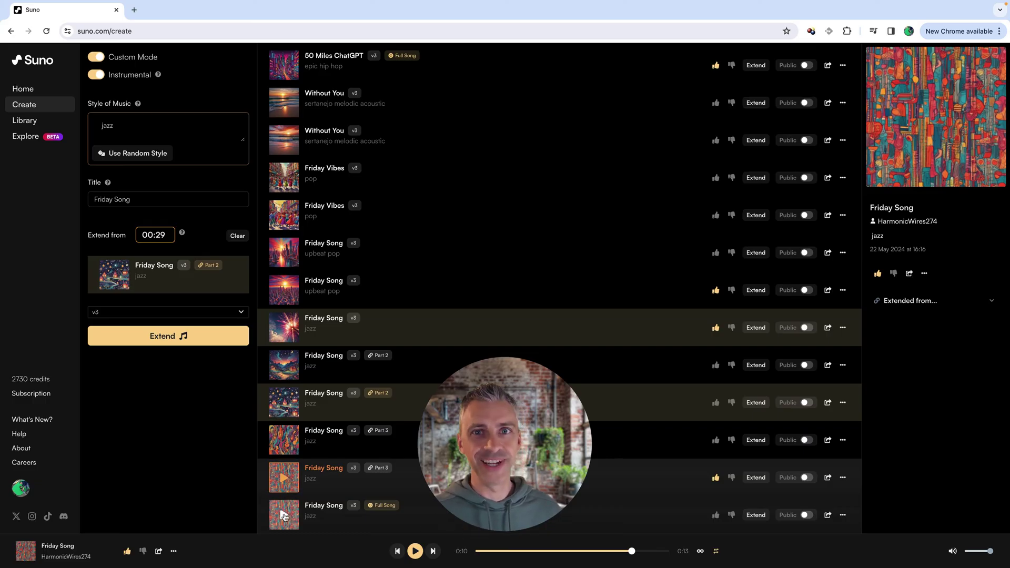
- Play the 1:40 Full Song, skip ahead to about 1:31, and resume playback
{"action": "left_click", "coordinate": [284, 516]}
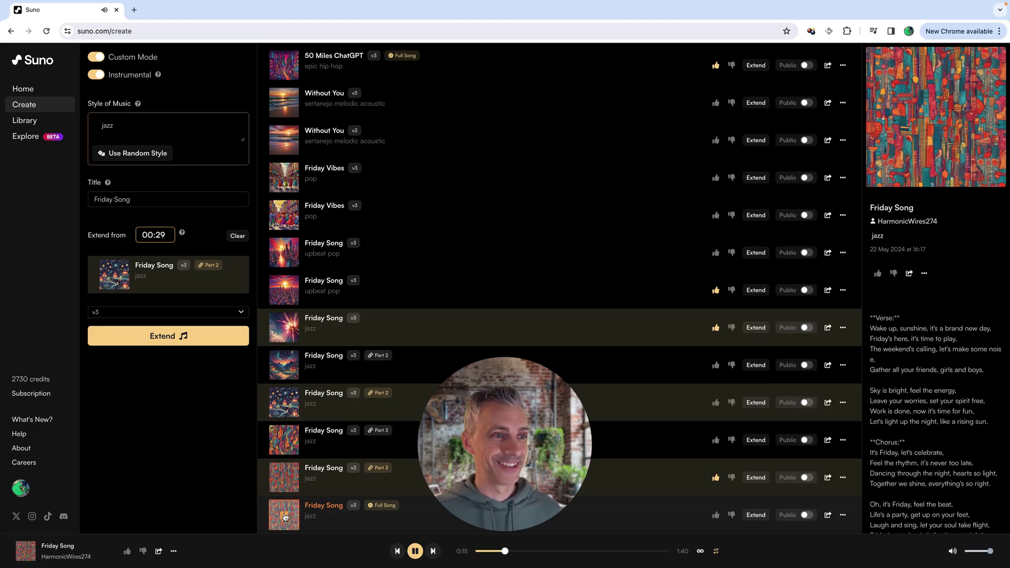
{"action": "left_click", "coordinate": [285, 516]}
{"action": "left_click", "coordinate": [651, 552]}
{"action": "left_click", "coordinate": [284, 515]}
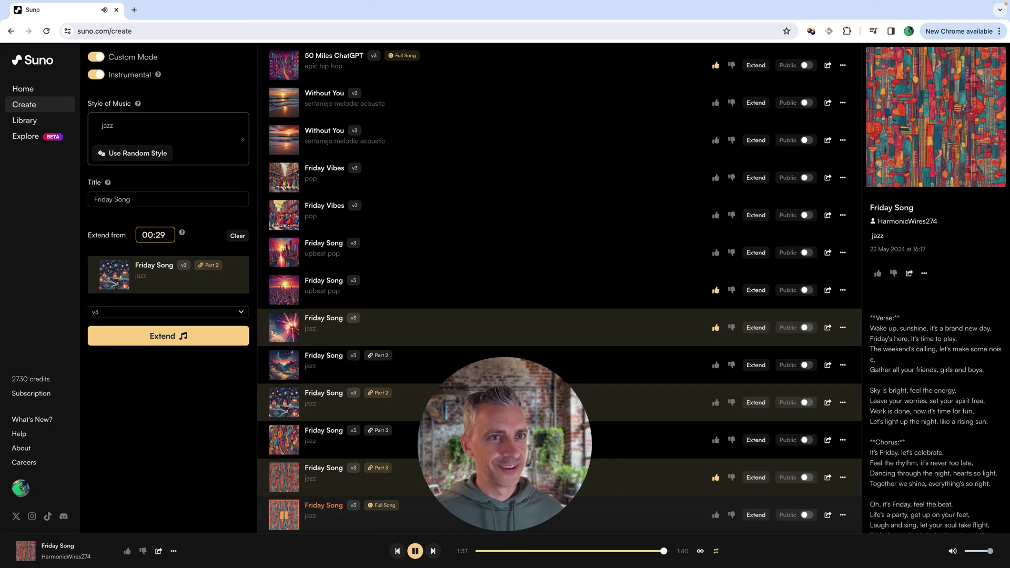
- Download the Friday Song Full Song as a video from its options menu
{"action": "left_click", "coordinate": [847, 516]}
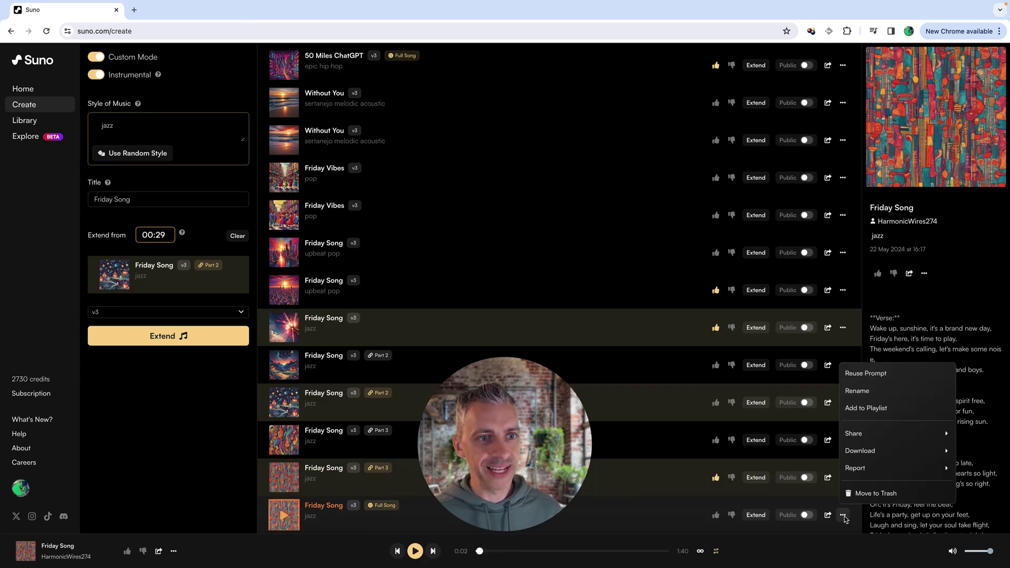
{"action": "mouse_move", "coordinate": [882, 450]}
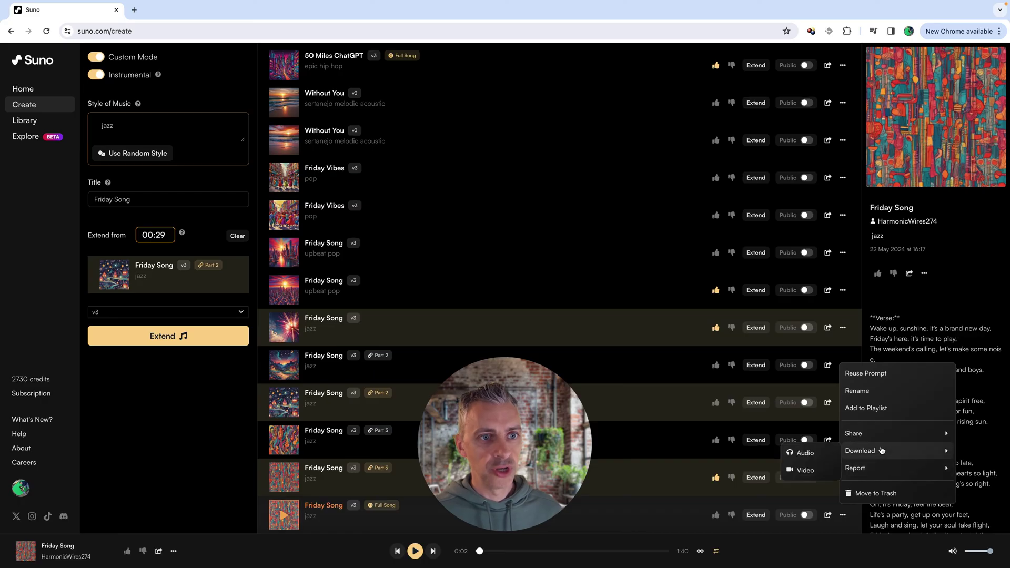
{"action": "left_click", "coordinate": [815, 455]}
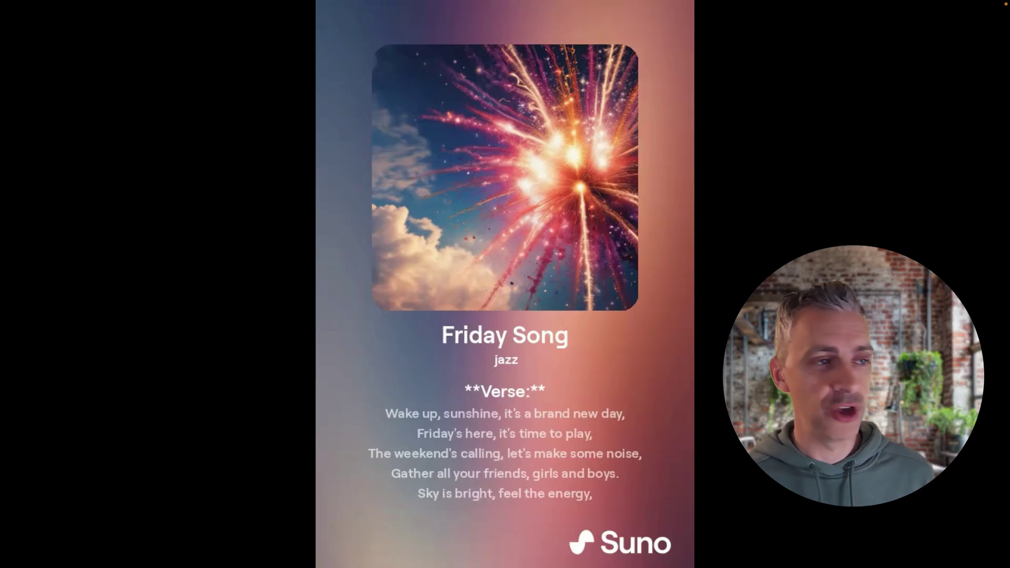
- Play the downloaded Friday Song lyric video in QuickTime and pause it at 0:09
{"action": "left_click", "coordinate": [171, 413]}
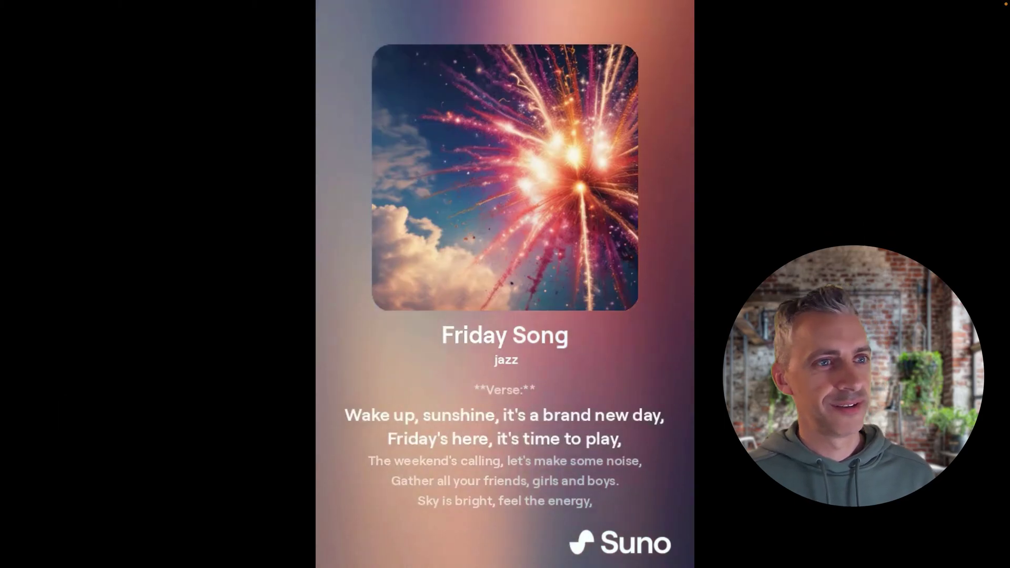
{"action": "mouse_move", "coordinate": [163, 443]}
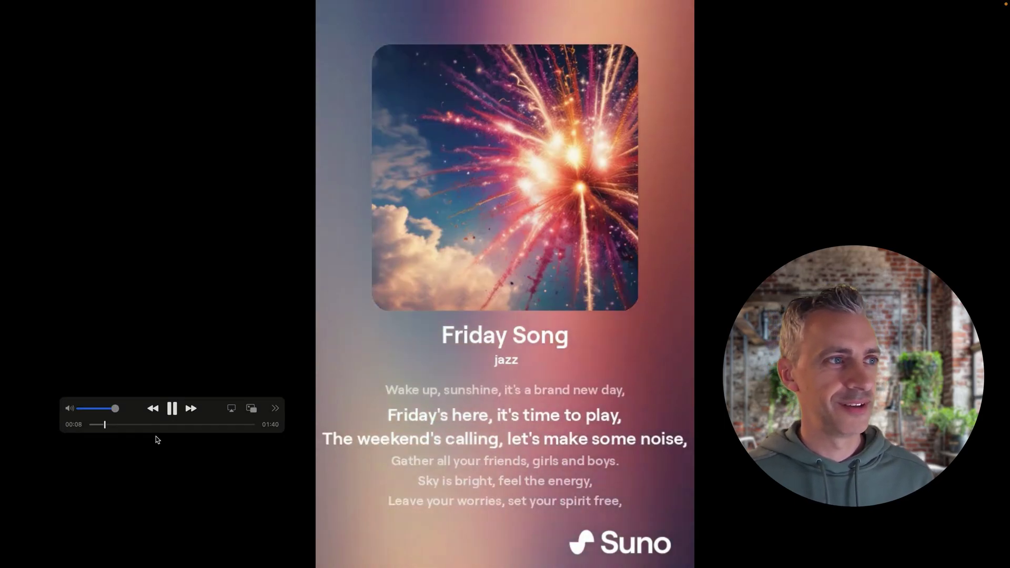
{"action": "left_click", "coordinate": [172, 409]}
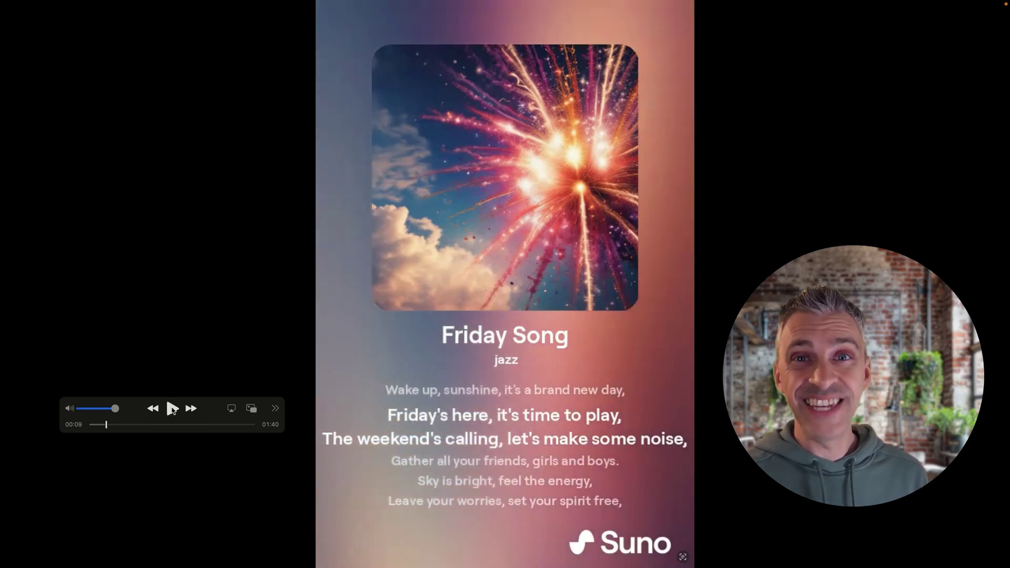